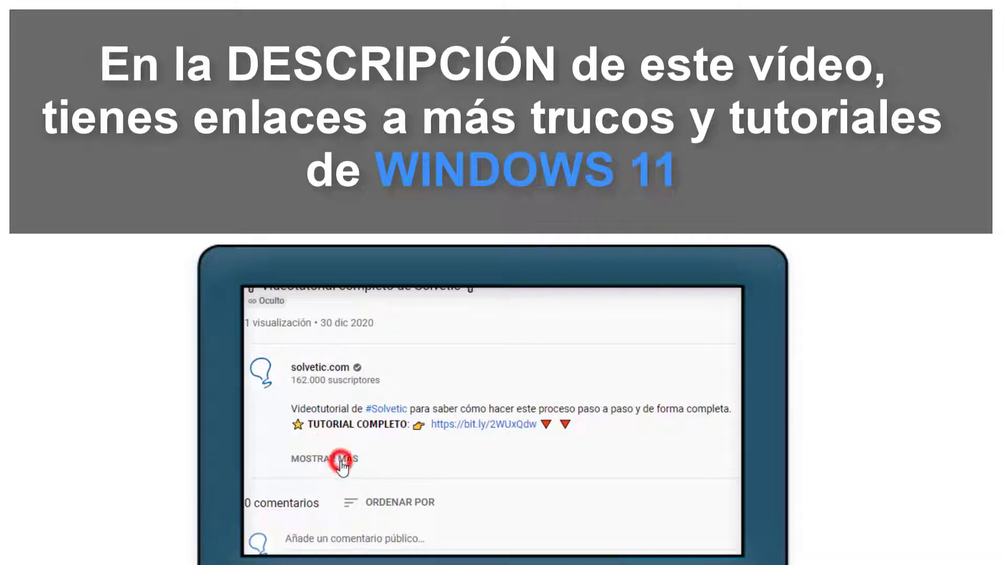
scroll(342, 458, down, 2)
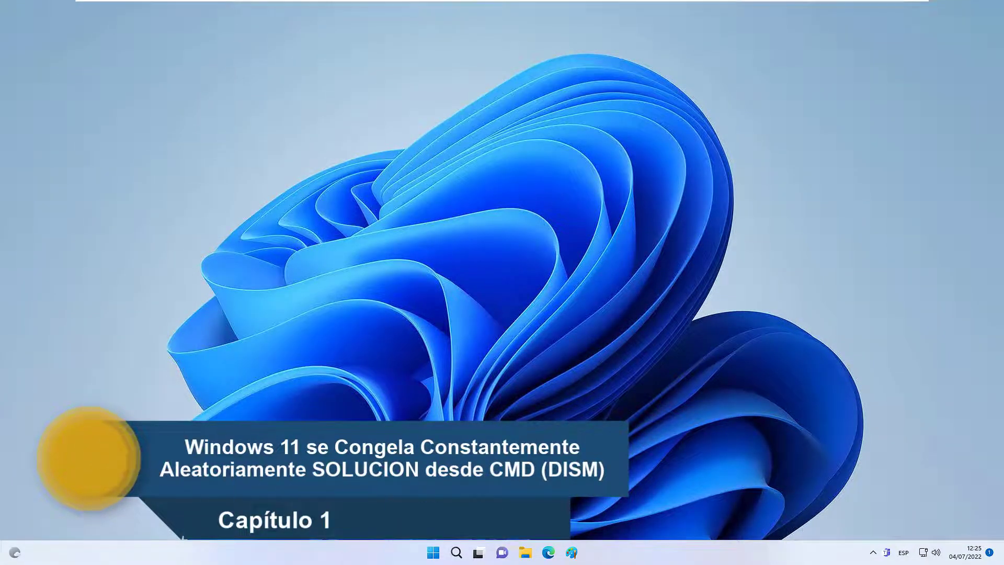
Search for cmd and open the Command Prompt as administrator, allowing it to make changes to the device.
key(super)
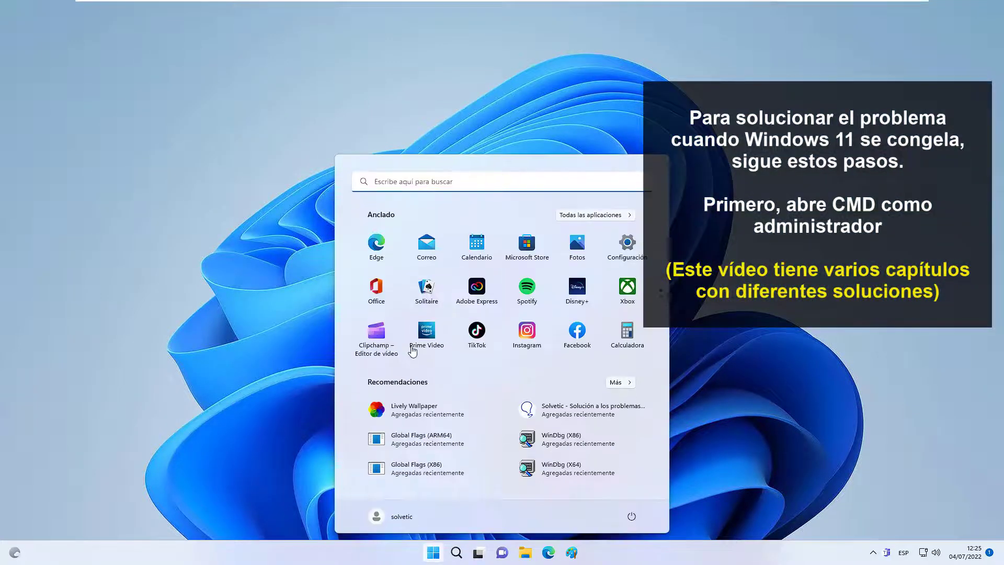
text(cmd)
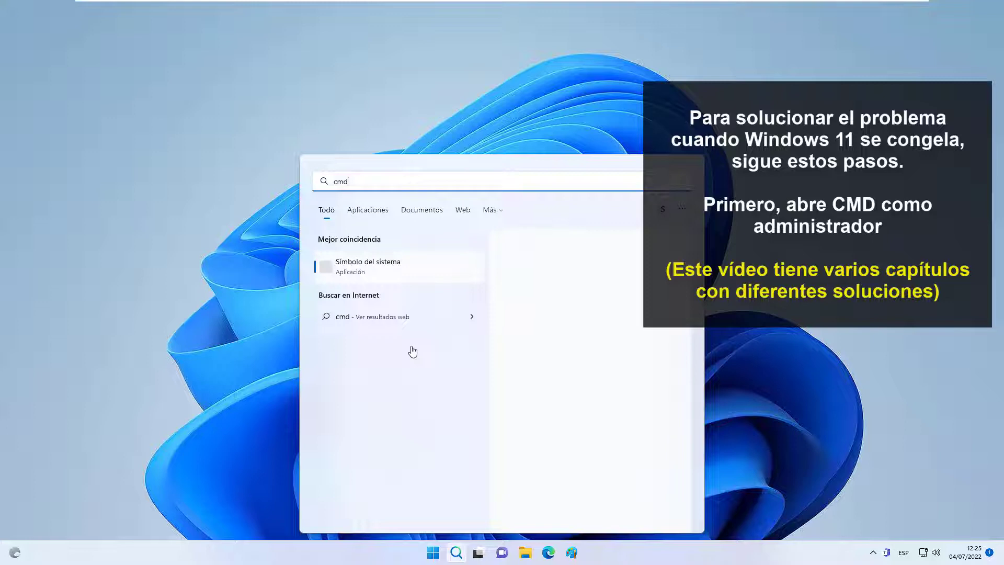
click(604, 358)
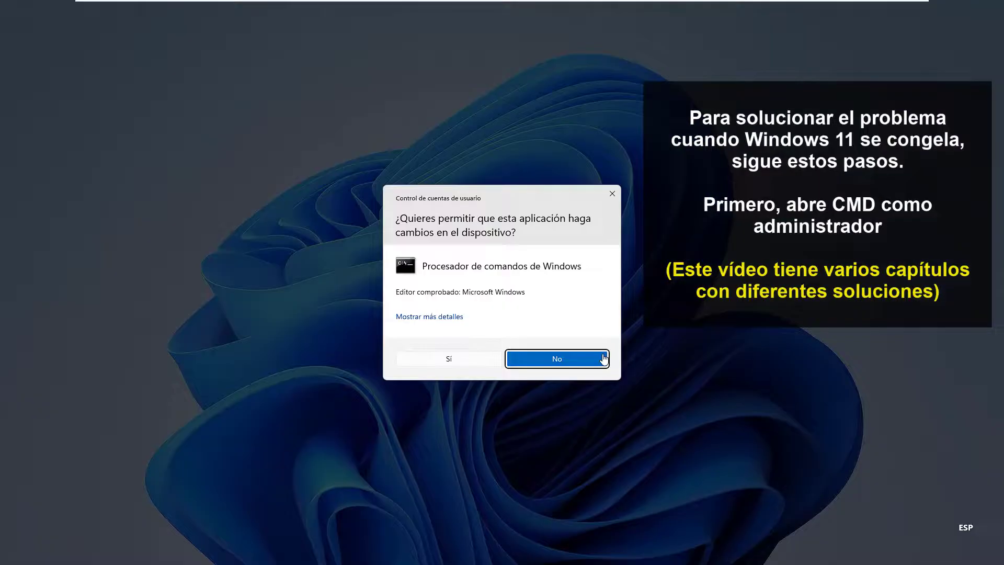
click(448, 359)
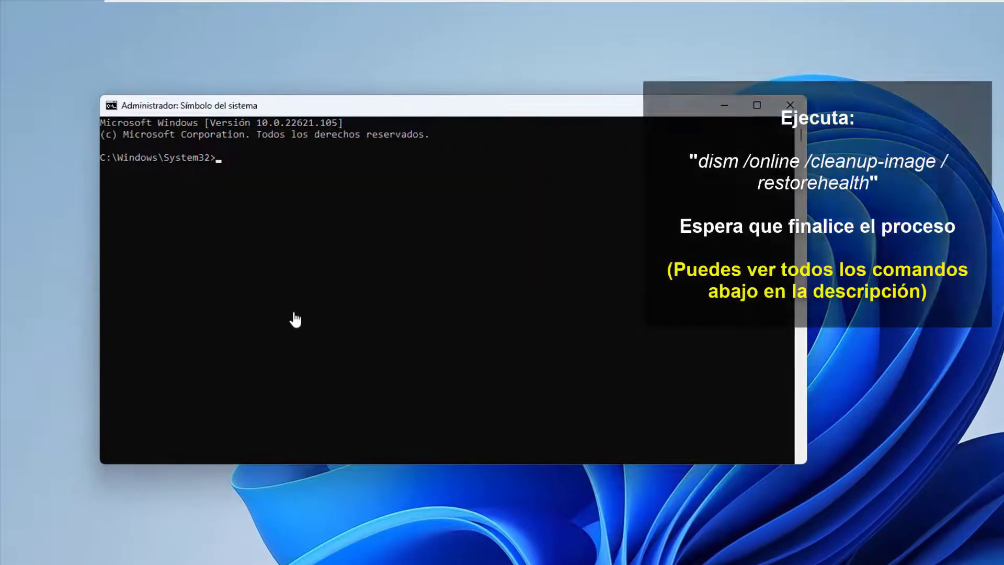
Run dism /online /cleanup-image /restorehealth, let the repair complete, and close the Command Prompt with the exit command.
text(dism /onlin)
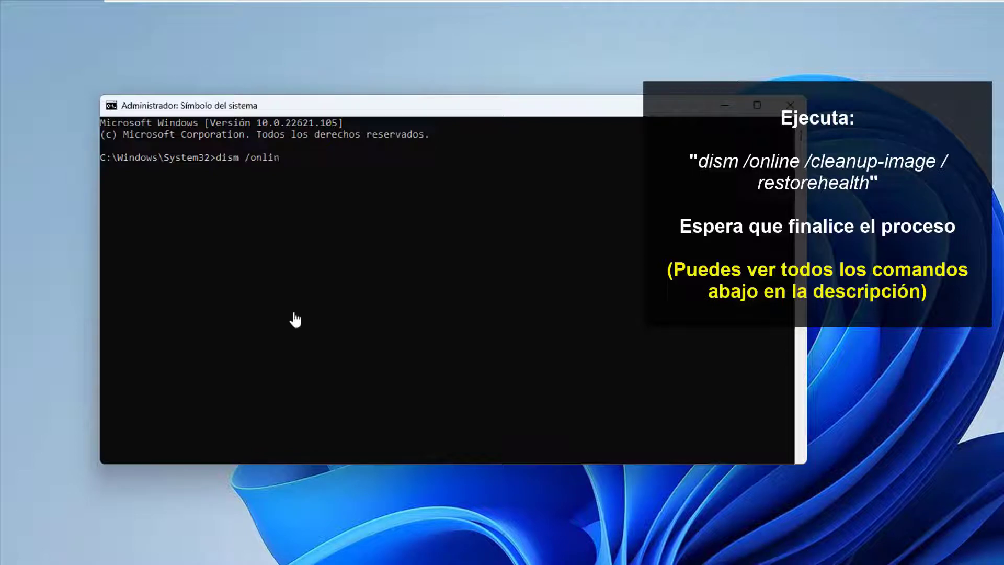
text(e /cleanup-image /restorehealth)
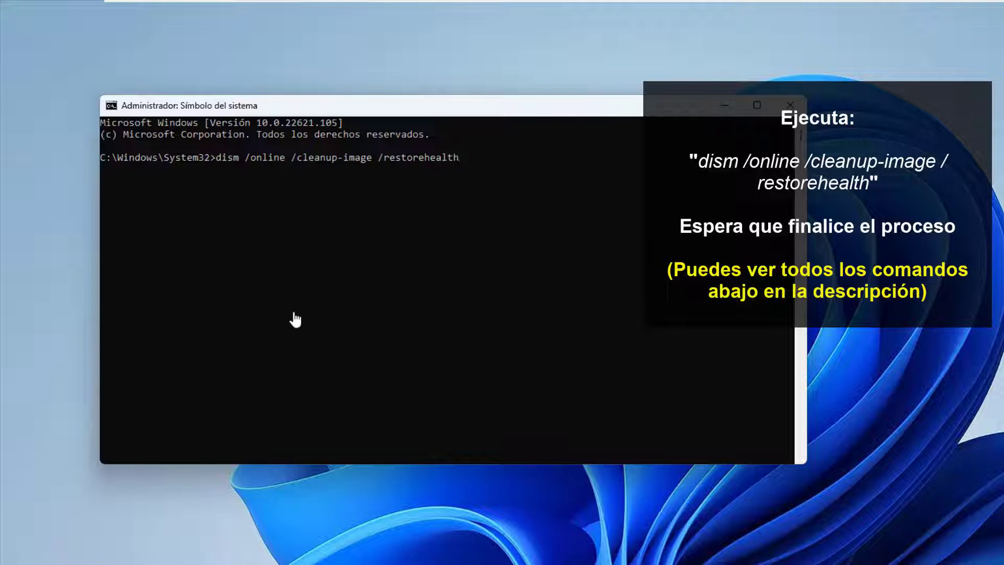
key(Return)
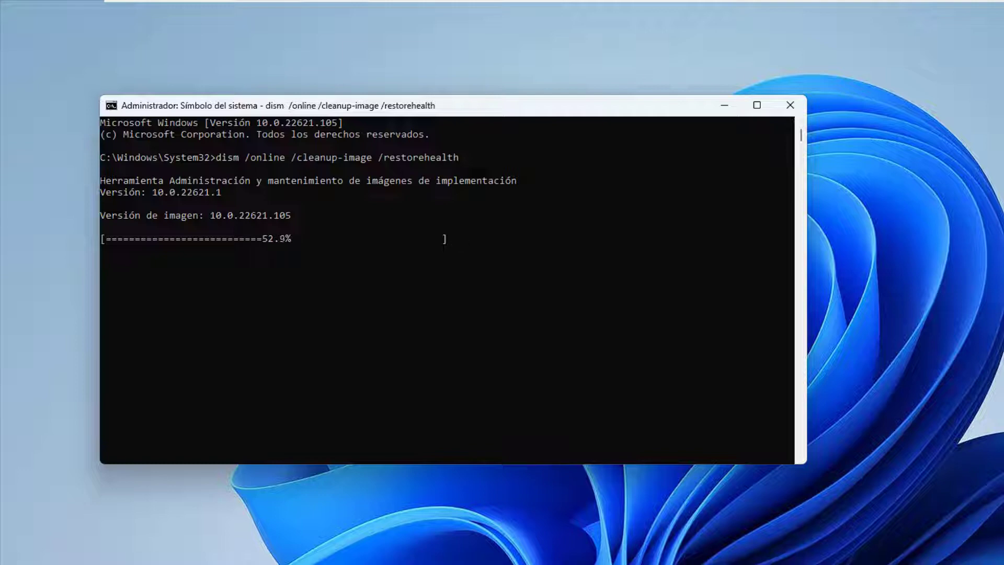
click(578, 329)
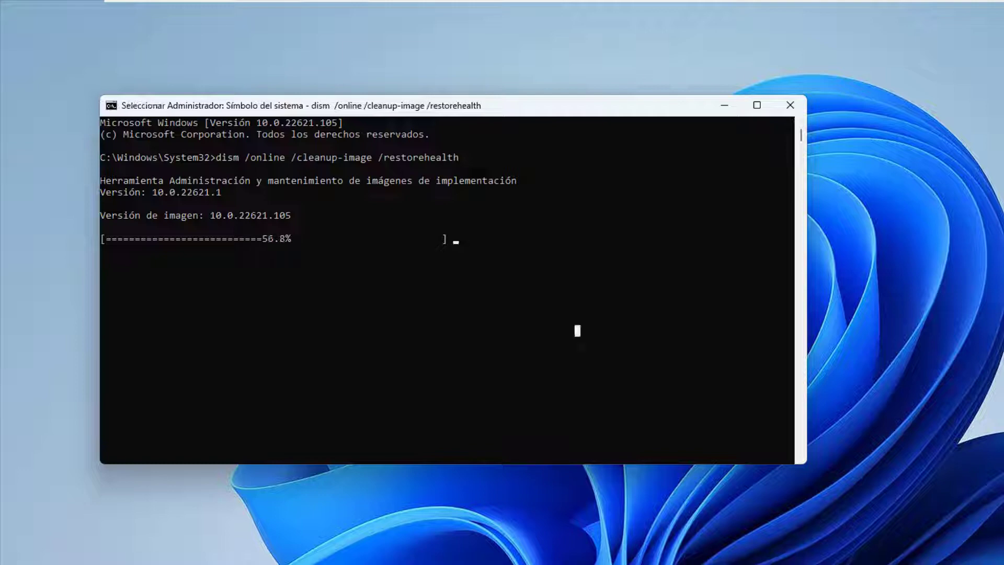
key(Escape)
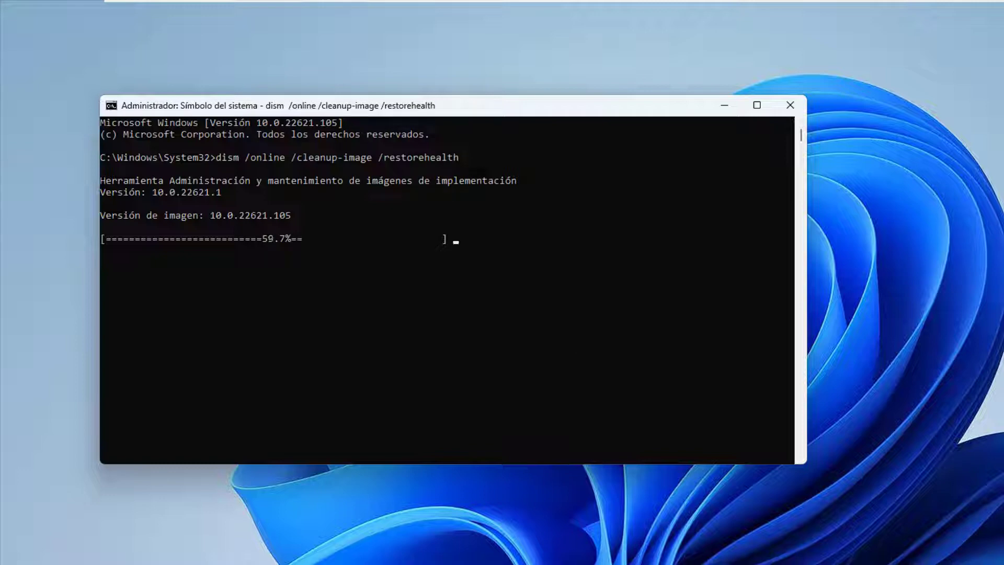
key(Return)
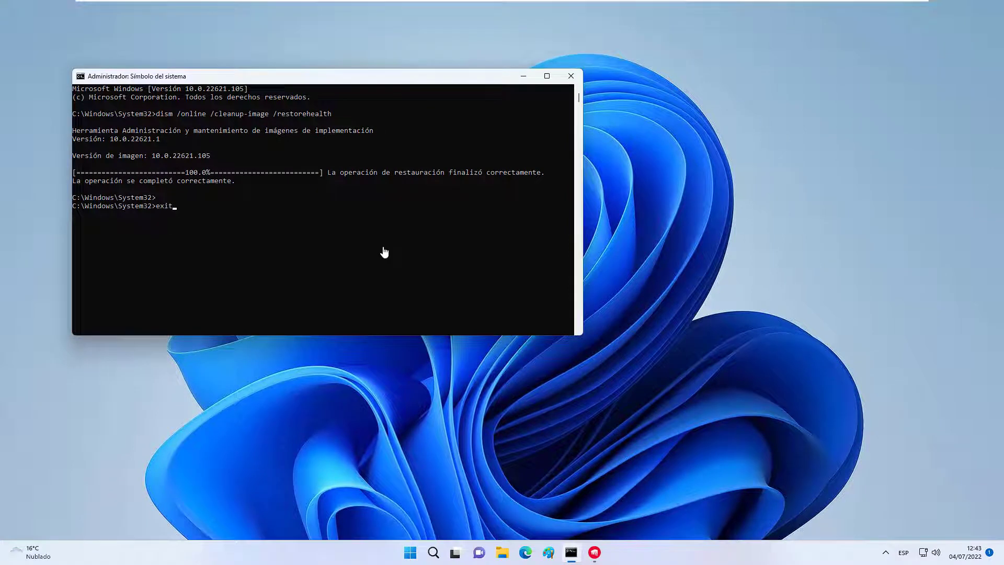
key(Return)
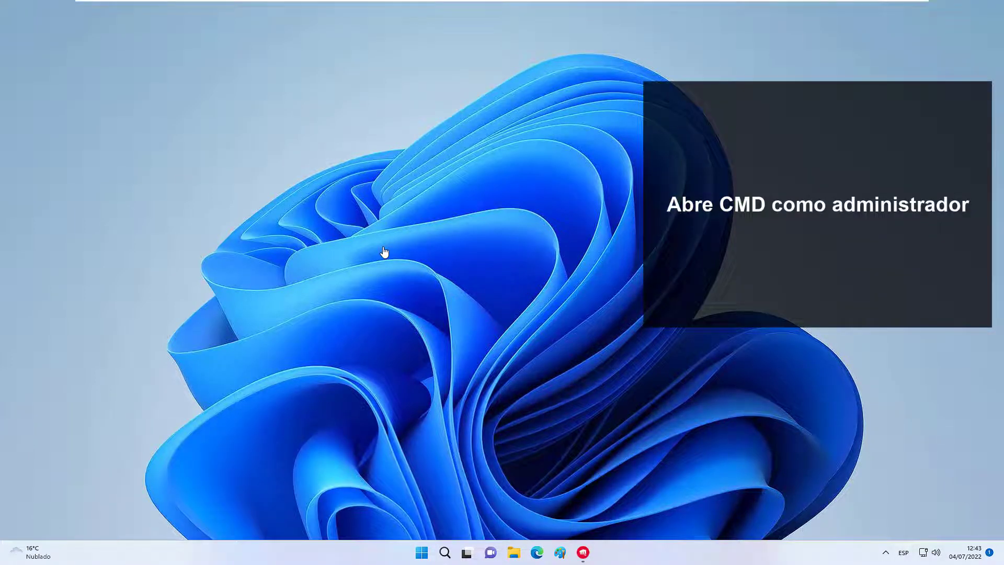
Open the Command Prompt as administrator again and run chkdsk c: /f /r to check the C: drive.
key(super)
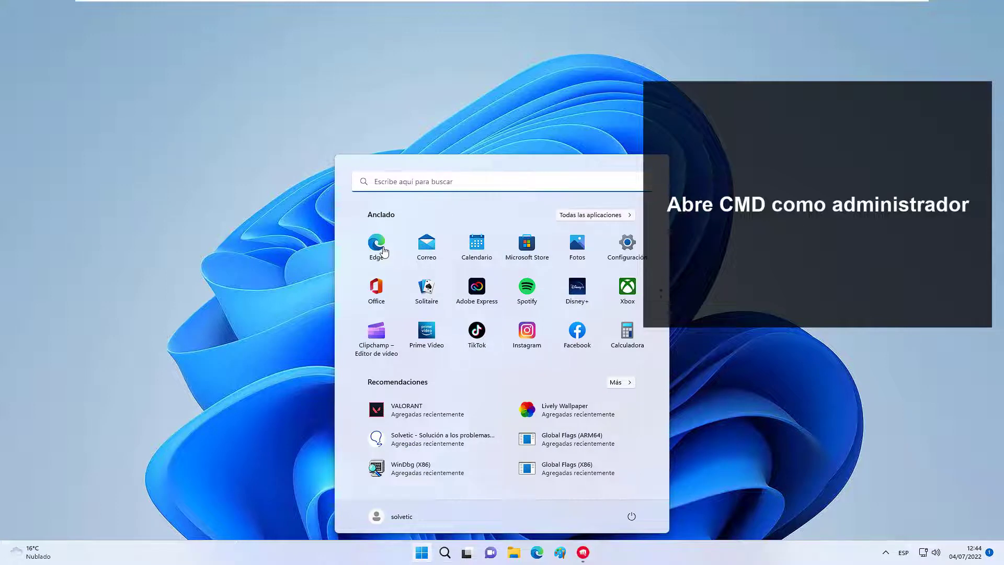
text(cmd)
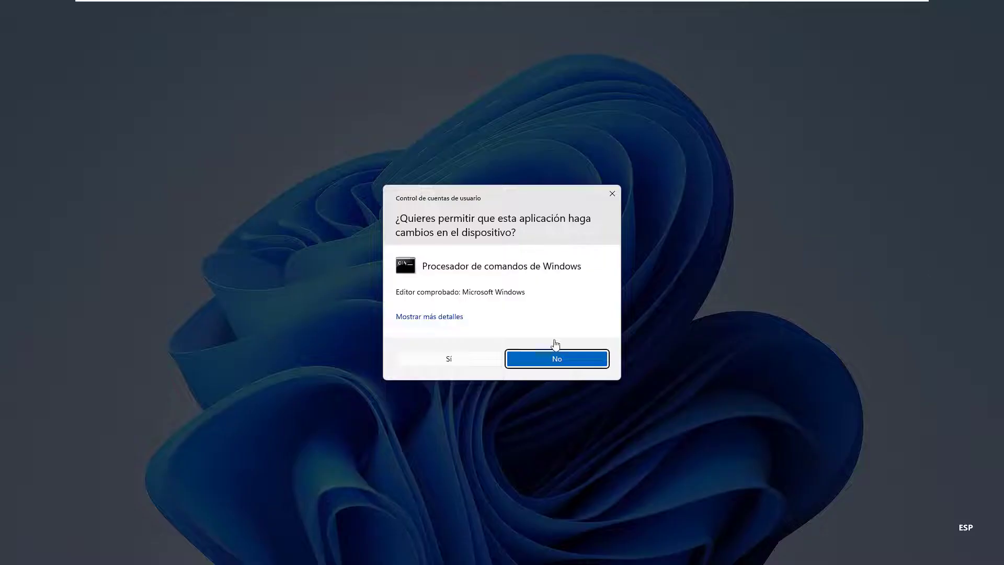
click(648, 357)
click(455, 358)
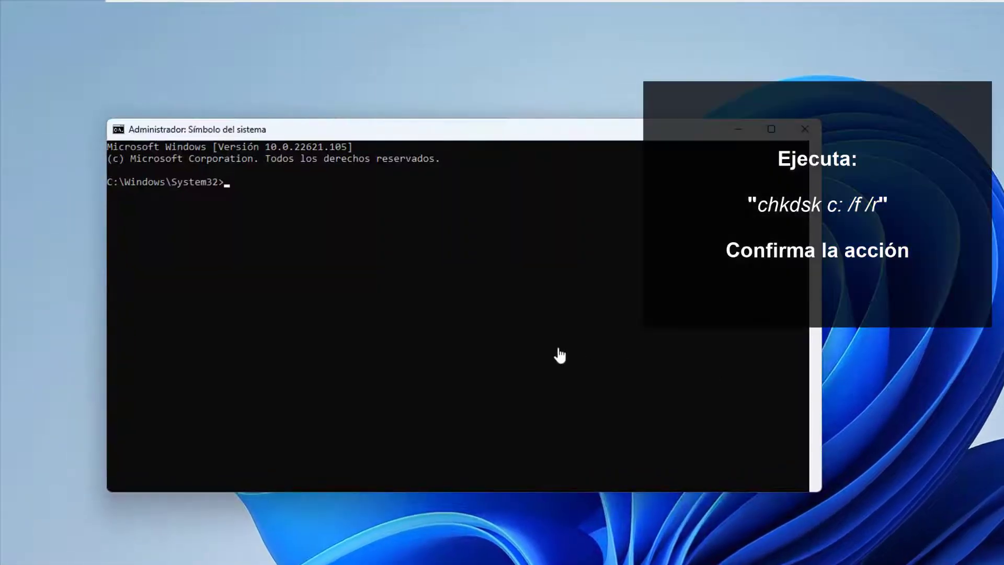
text(chkdsk c: /f /r)
key(Return)
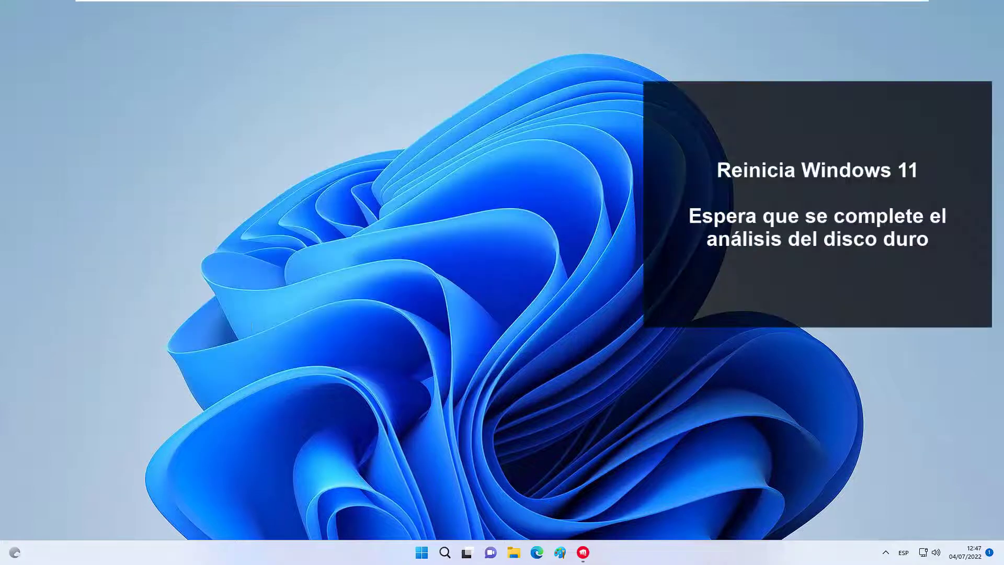
Restart Windows to run the scheduled disk check, and sign back in with the account password.
key(super)
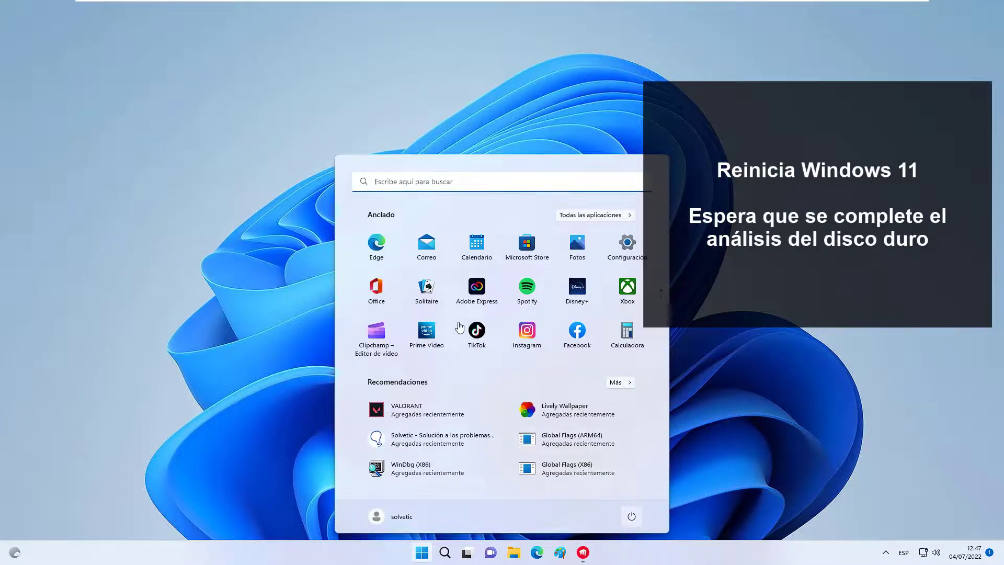
key(Tab)
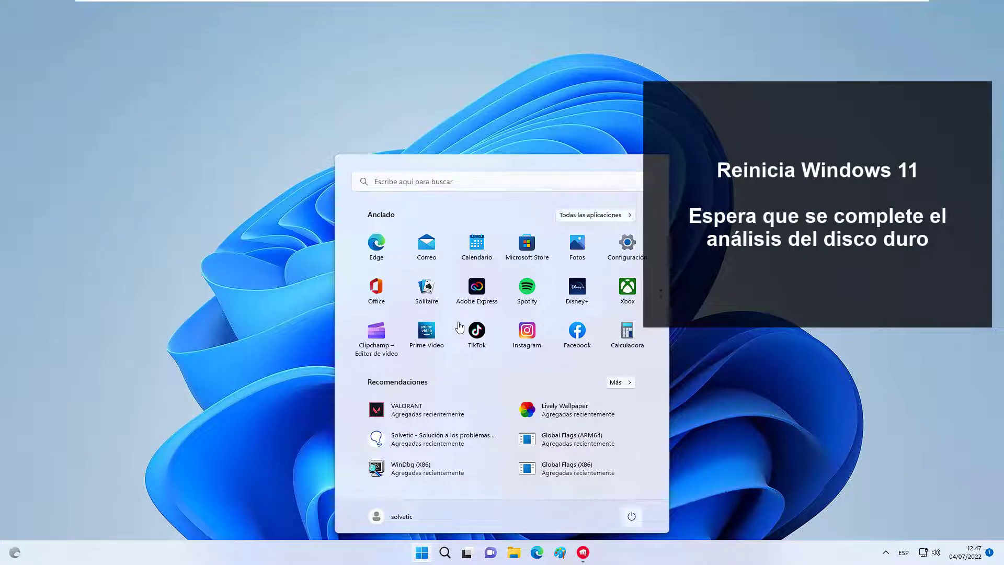
key(Return)
key(Return)
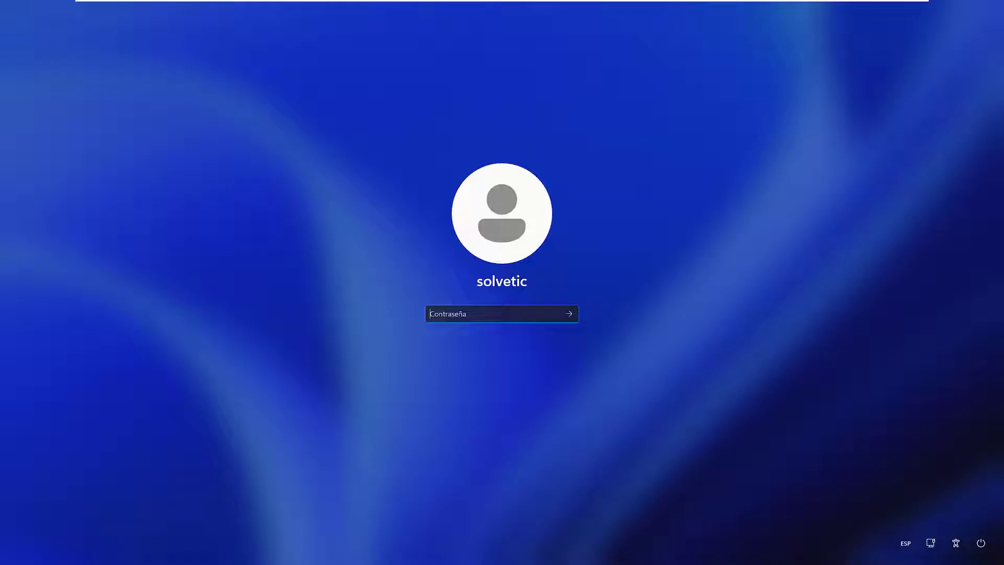
key(Return)
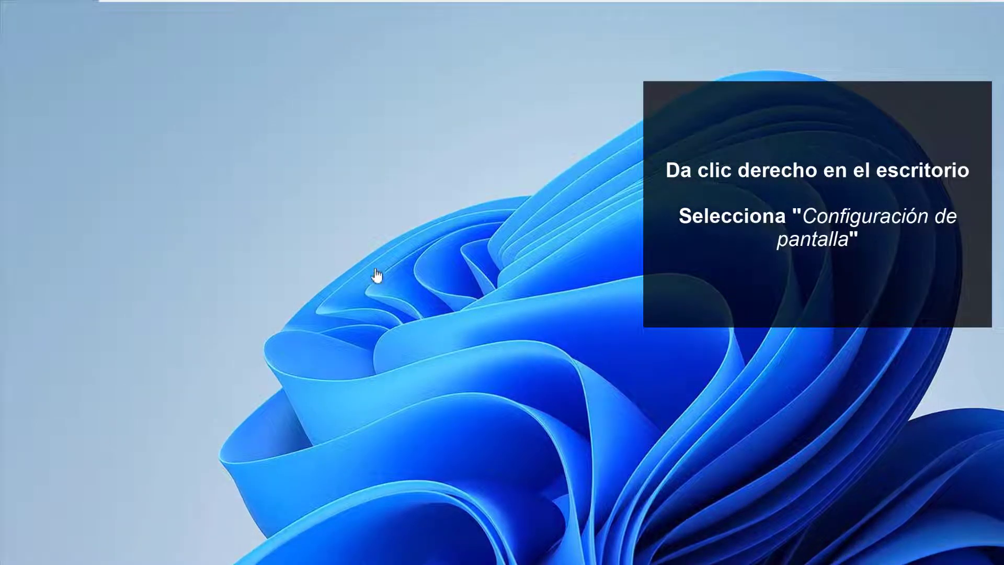
Open the display settings from the desktop to view the Resolución de pantalla setting.
right_click(314, 163)
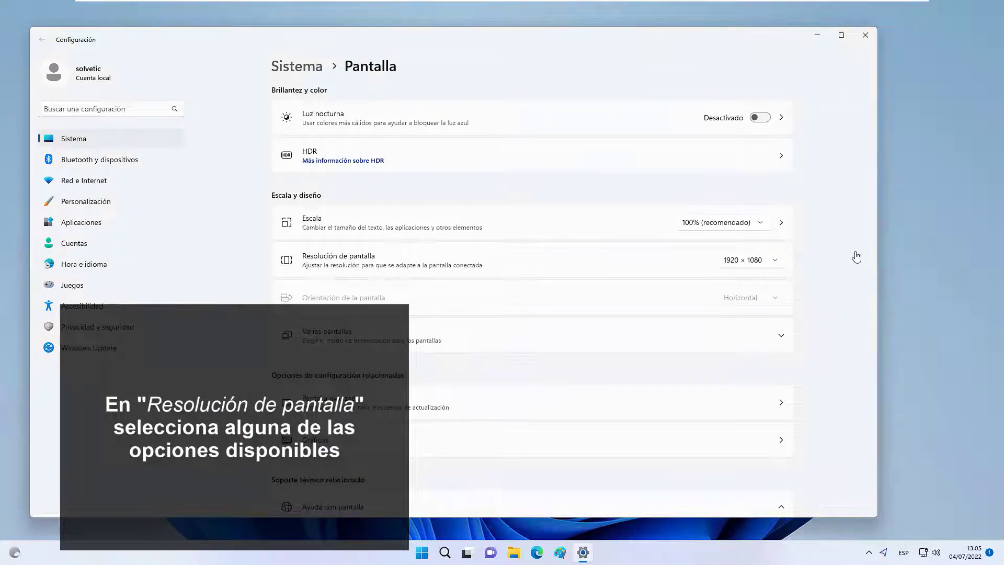
click(857, 258)
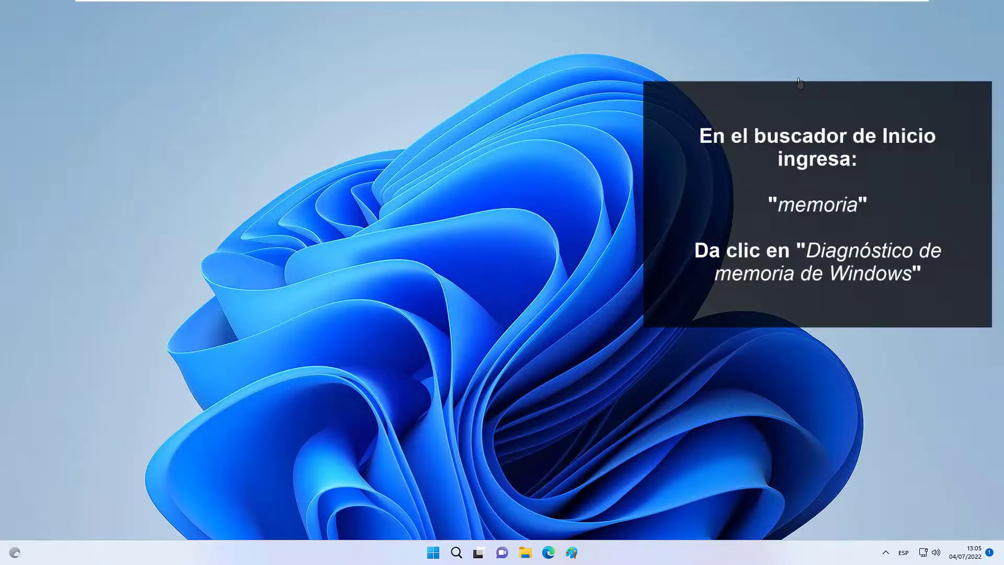
Search for memoria, open Diagnóstico de memoria de Windows, and restart immediately to check for memory problems.
key(super)
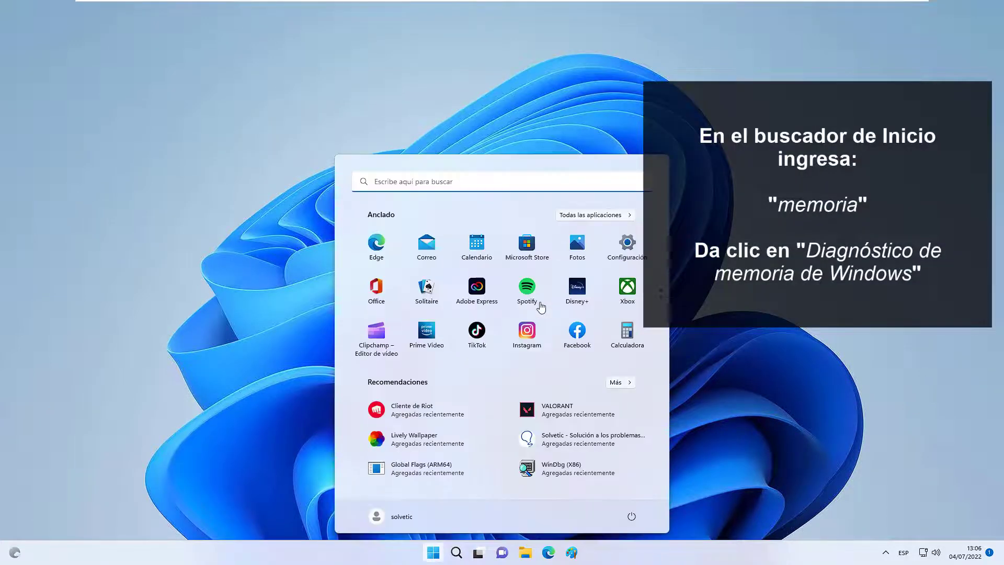
text(memoria)
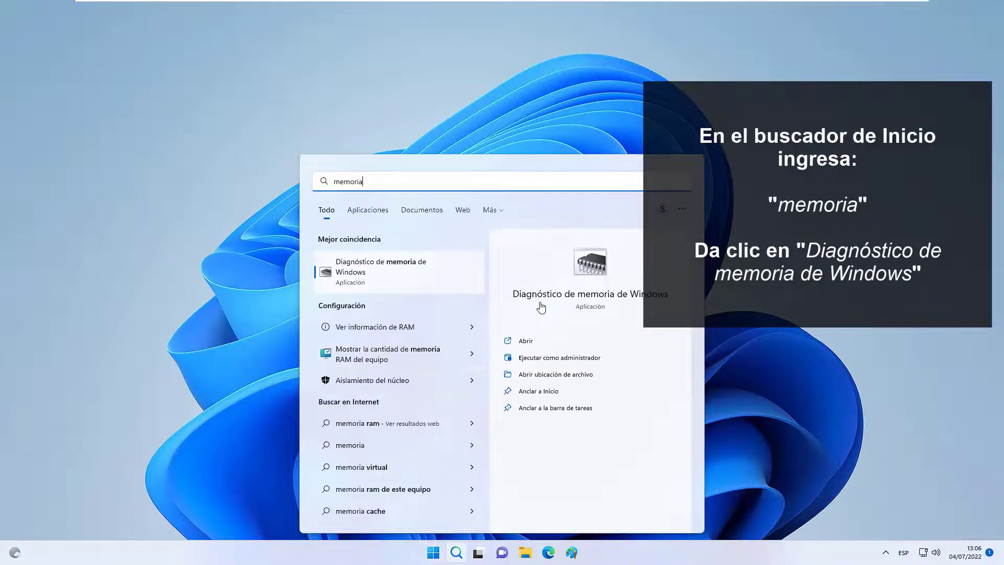
click(541, 307)
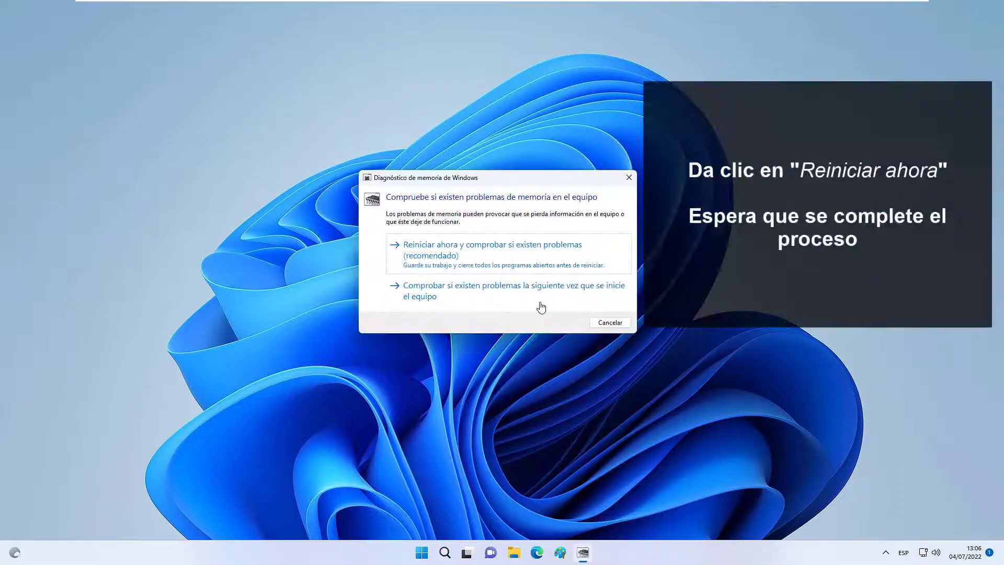
click(455, 259)
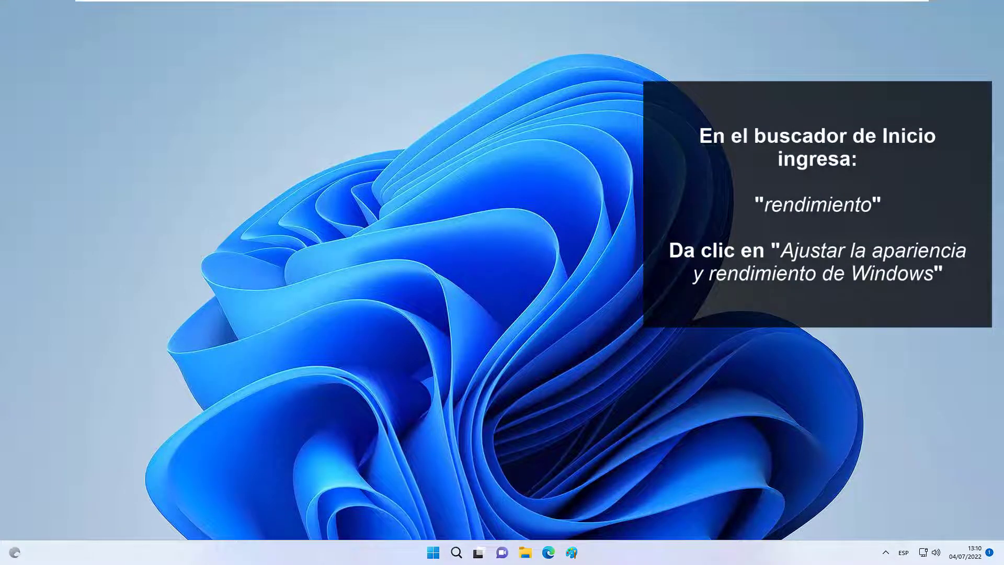
Search for rendimiento, open the Windows appearance and performance options, and bring up the advanced virtual memory settings.
key(super)
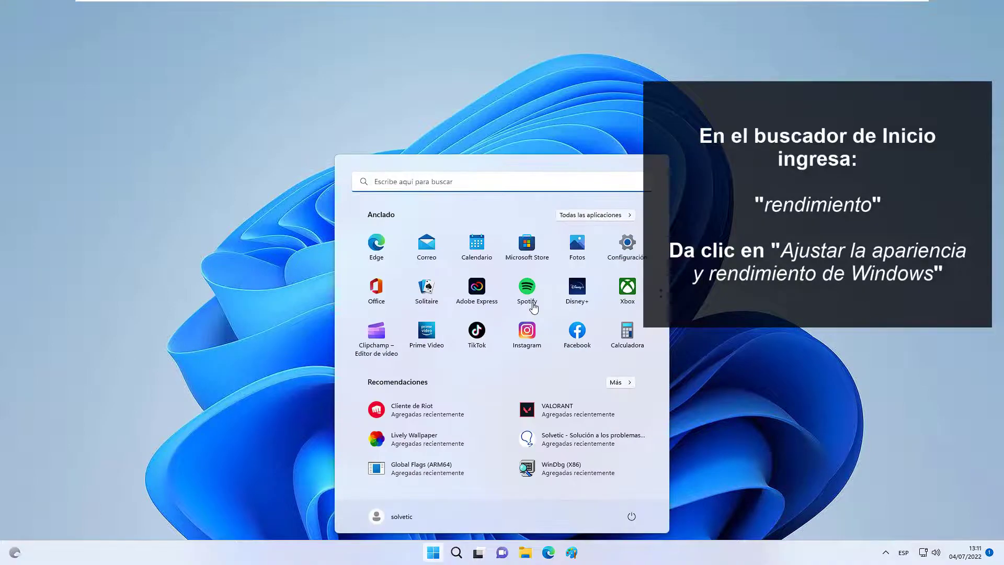
text(rendimiento)
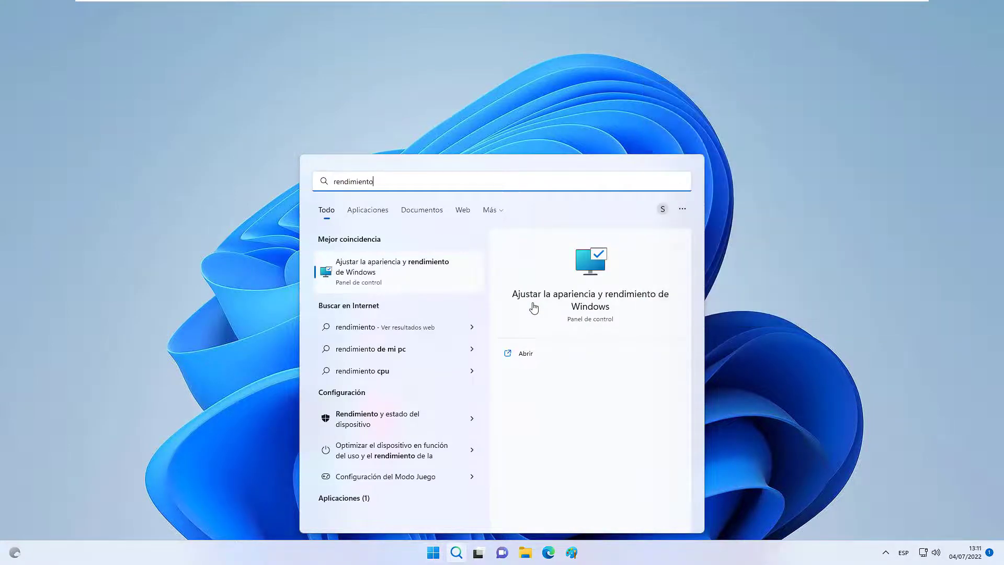
click(534, 309)
key(ctrl+Tab)
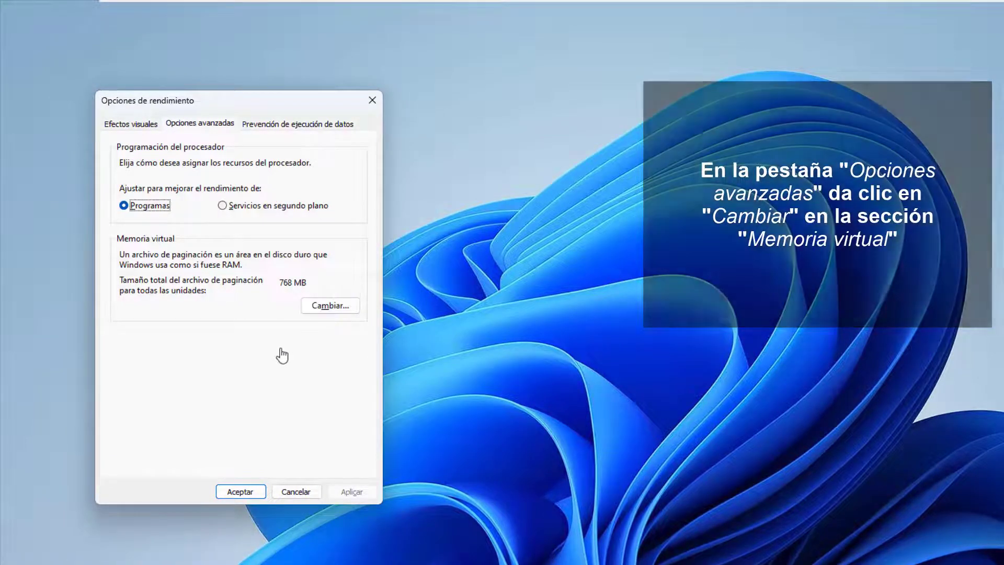
key(alt+c)
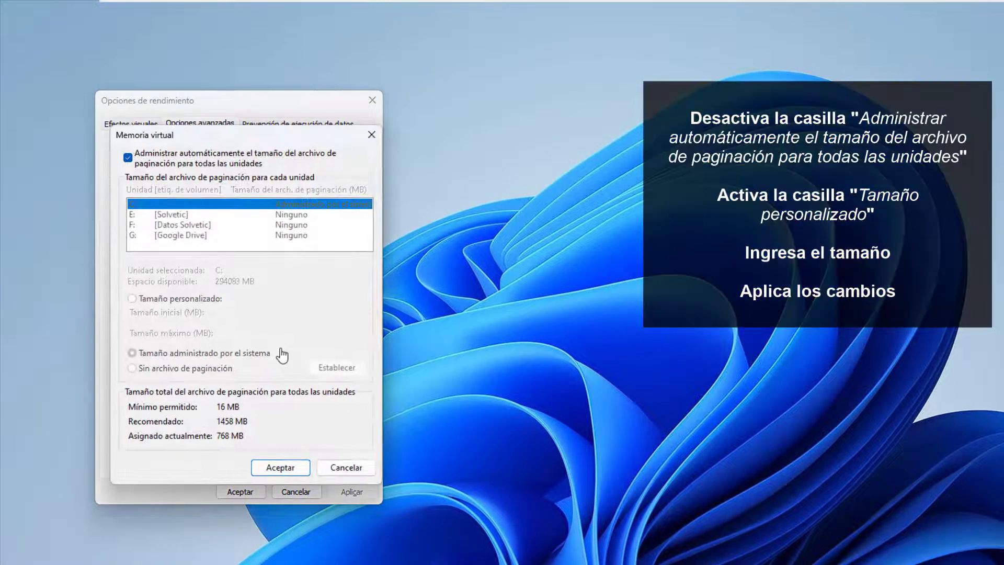
Turn off automatic paging file management for all drives and choose Tamaño personalizado for drive C:.
key(alt)
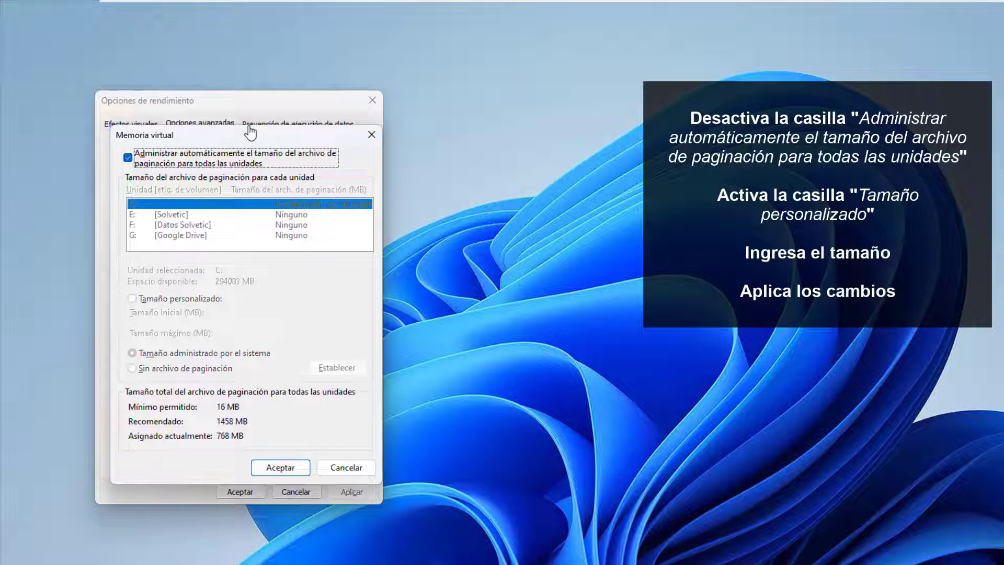
key(space)
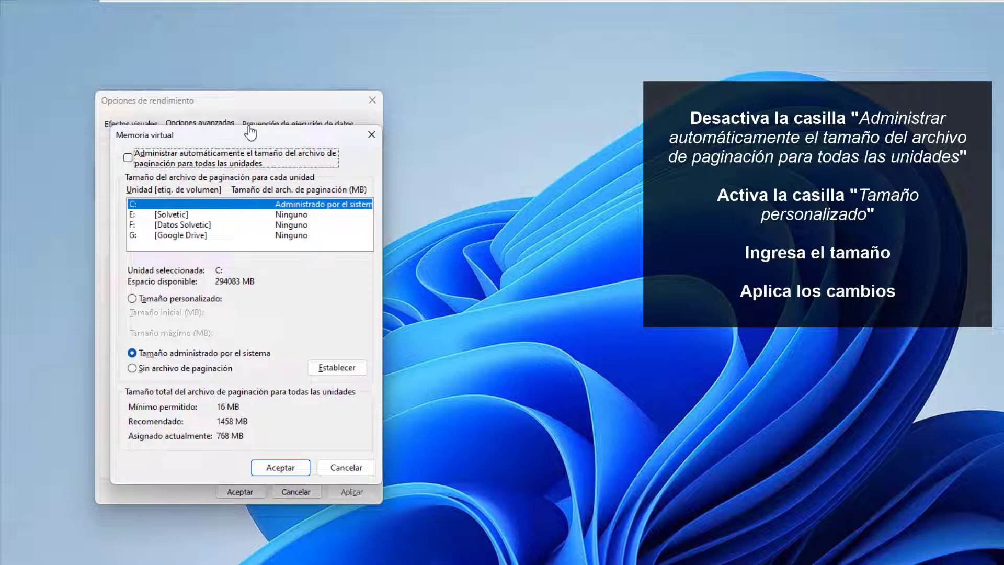
key(alt+a)
key(Tab)
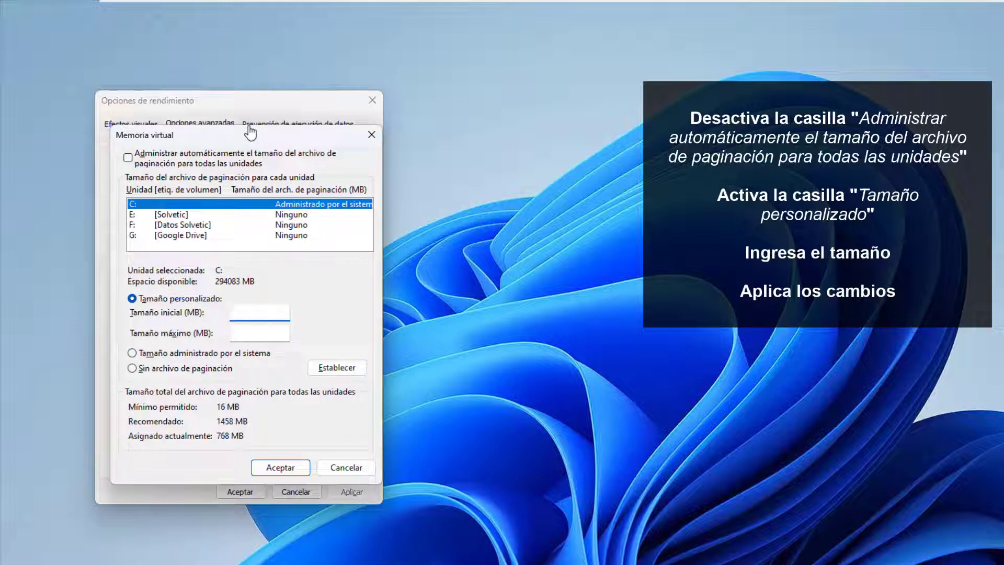
Set drive C:'s paging file to an initial size of 2500 MB and a maximum of 8000 MB, and accept the performance options.
text(2500)
key(Tab)
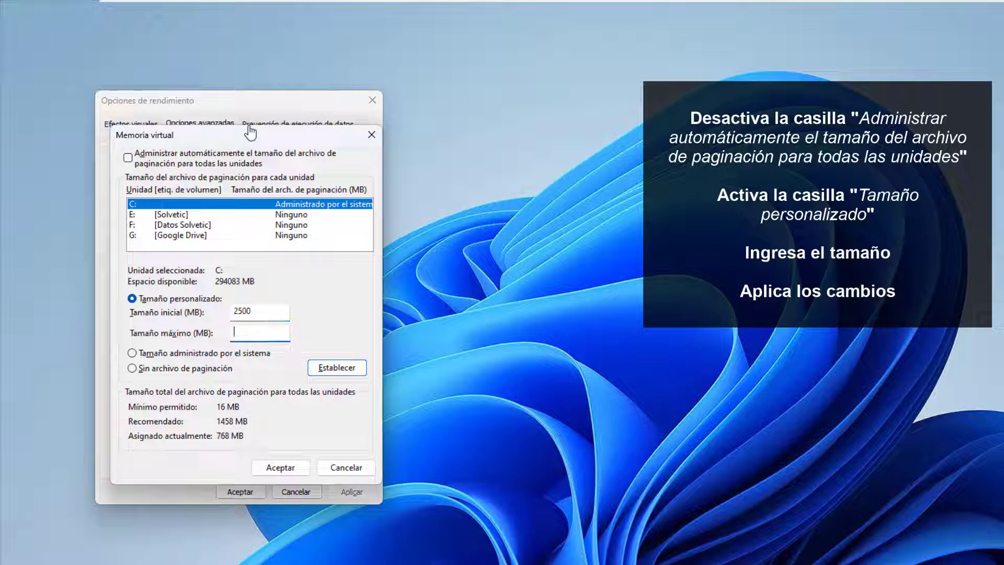
text(8000)
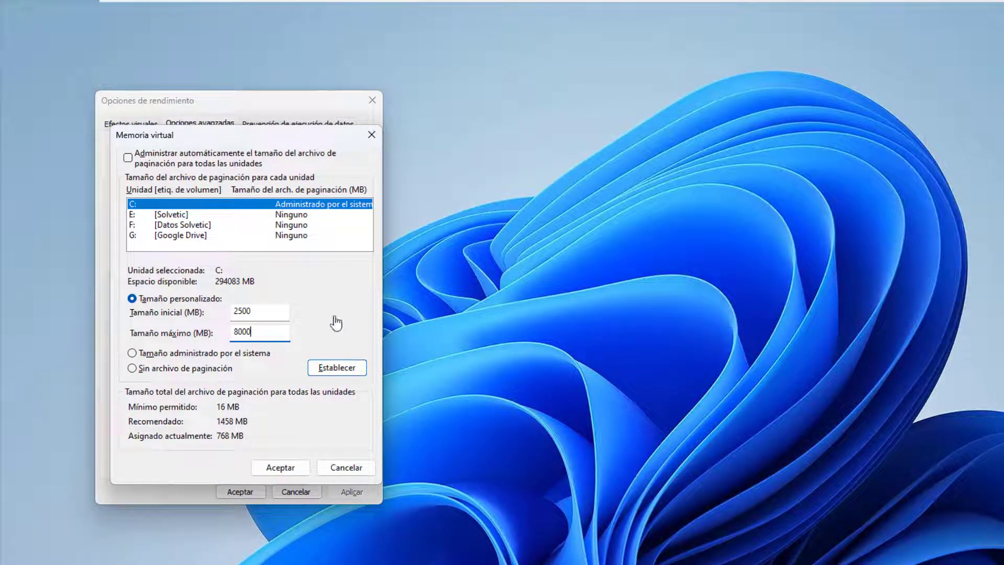
key(Return)
key(Return)
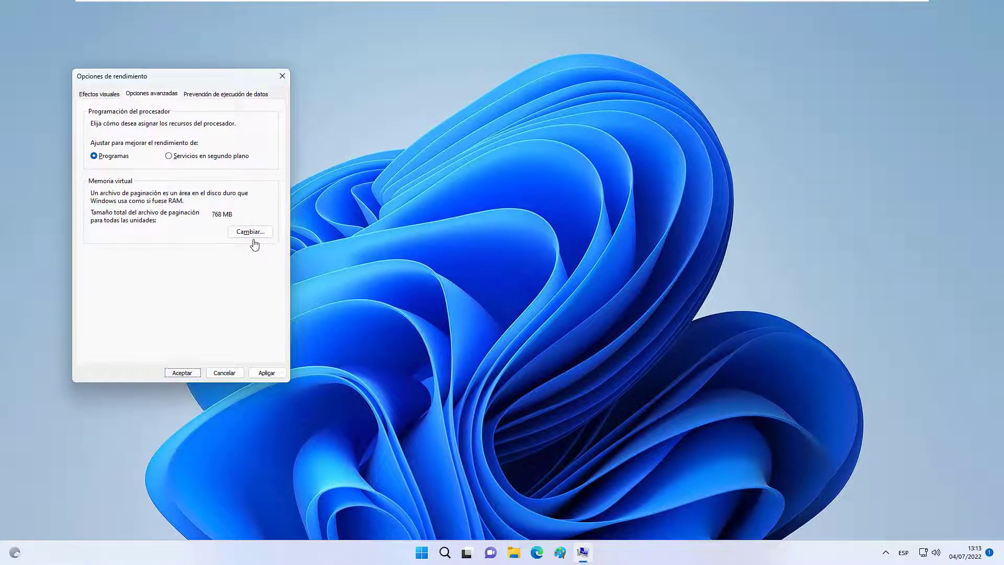
key(Return)
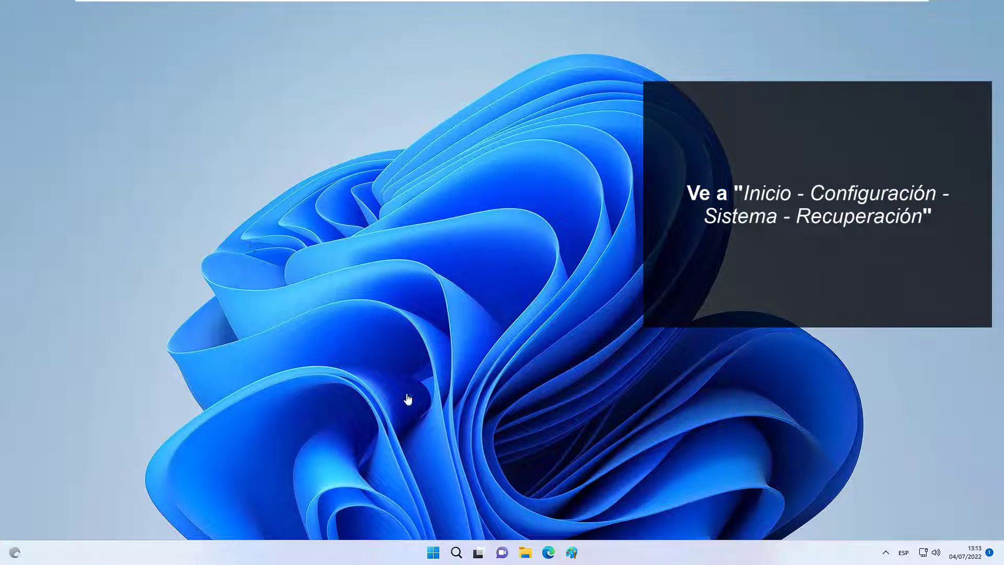
Open the Recuperación page in the Sistema section of Windows Configuración and start Restablecer este PC.
key(super)
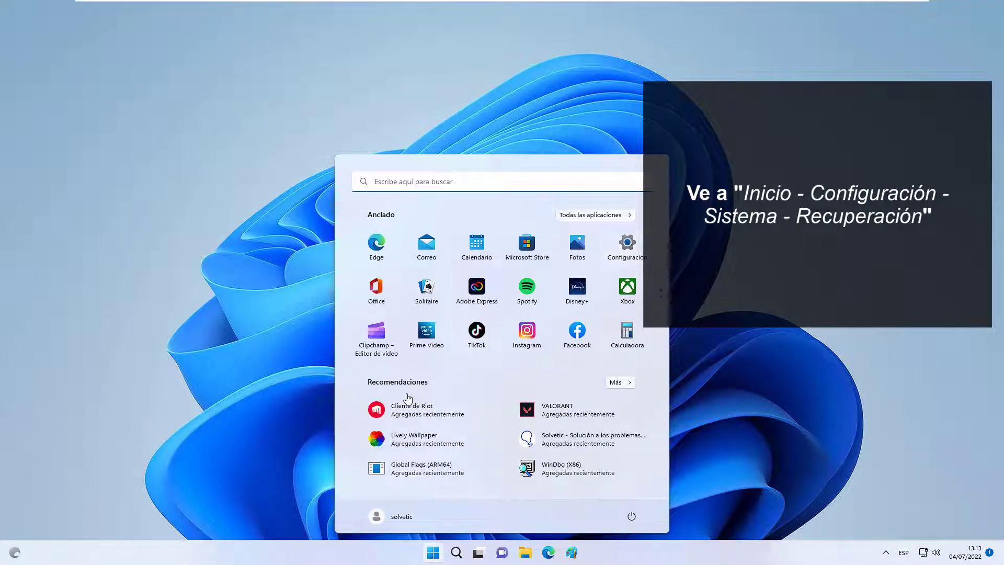
key(super+i)
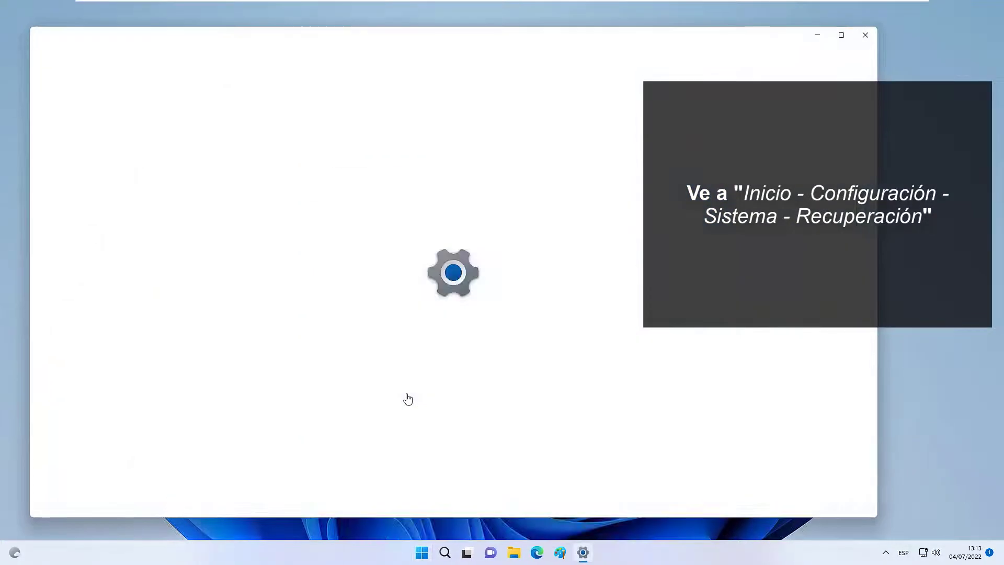
scroll(478, 111, down, 4)
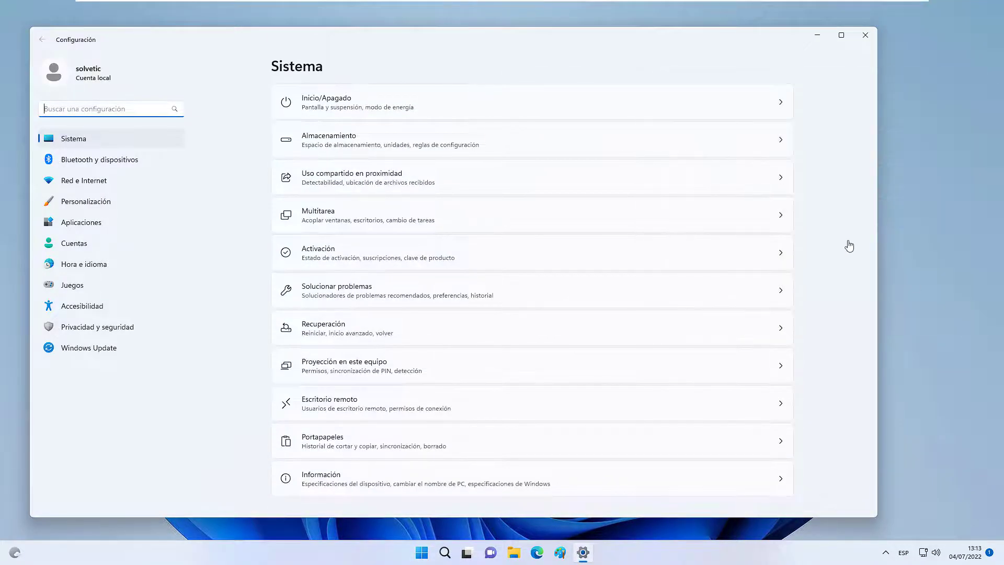
click(323, 328)
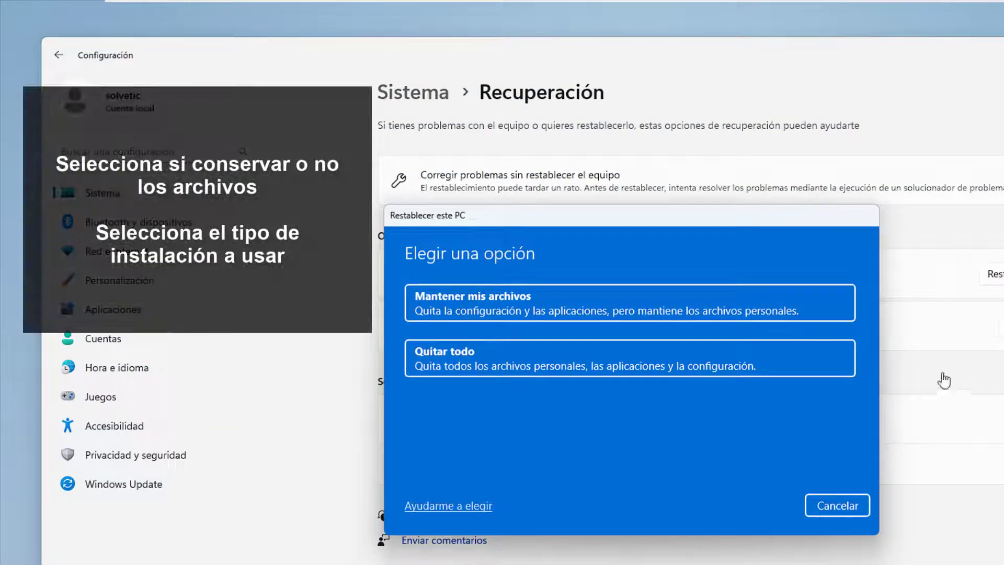
Choose Mantener mis archivos and Reinstalación local for the PC reset, and continue past the additional configuration.
key(Return)
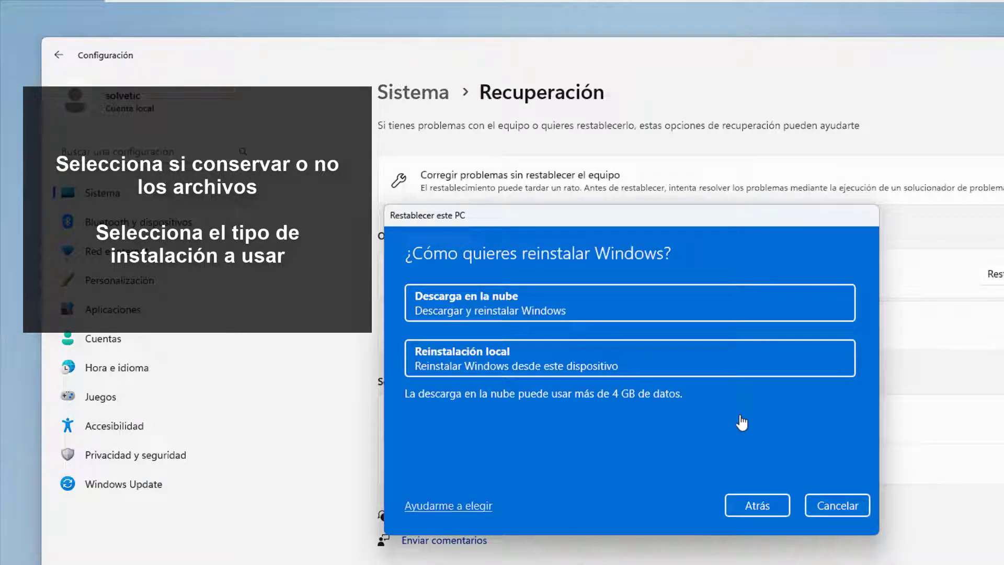
key(Down)
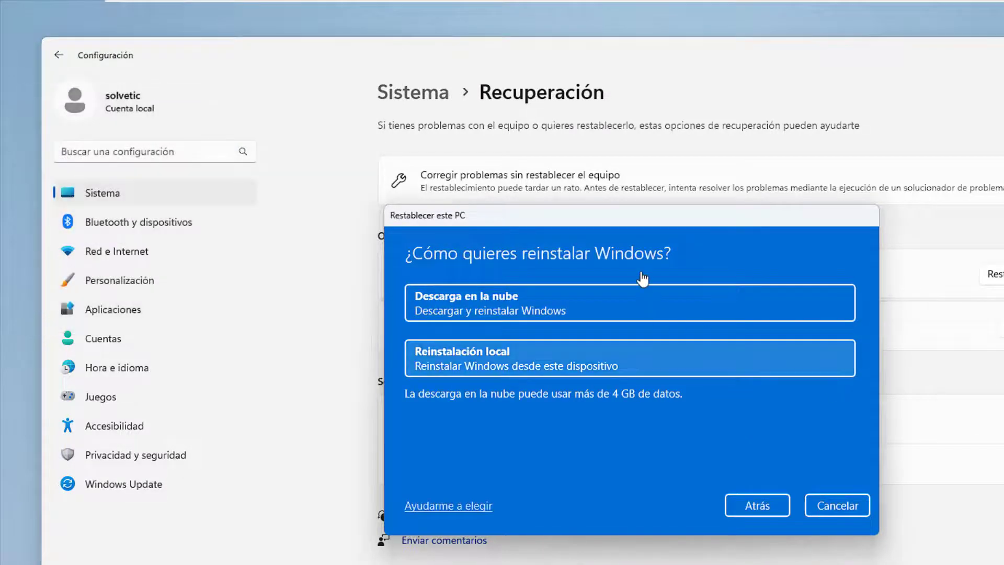
key(Return)
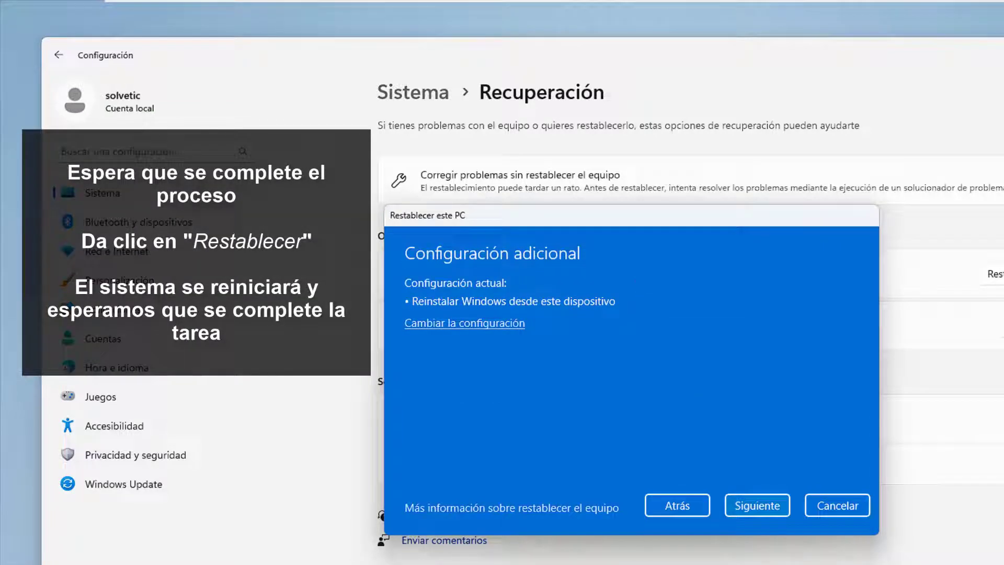
key(Return)
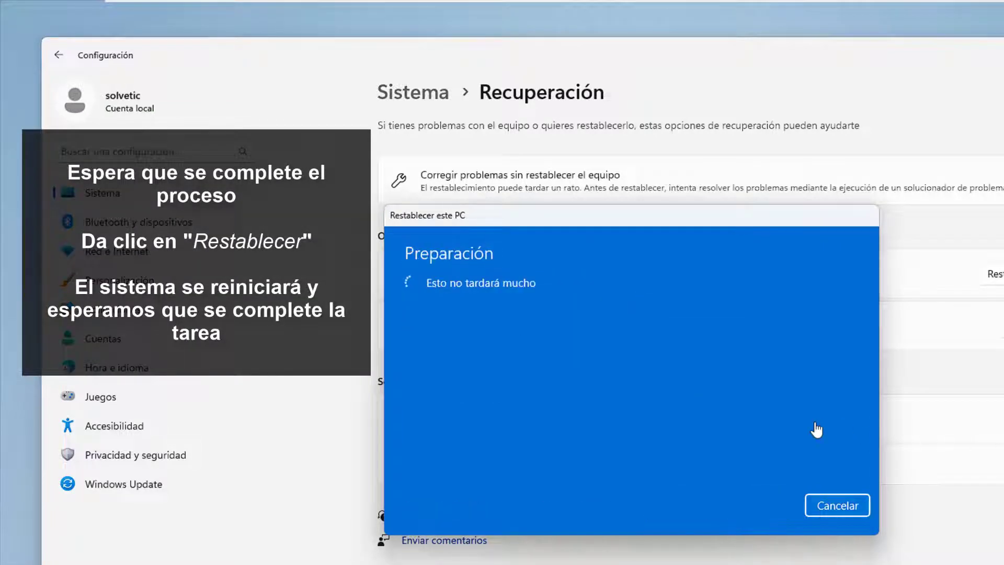